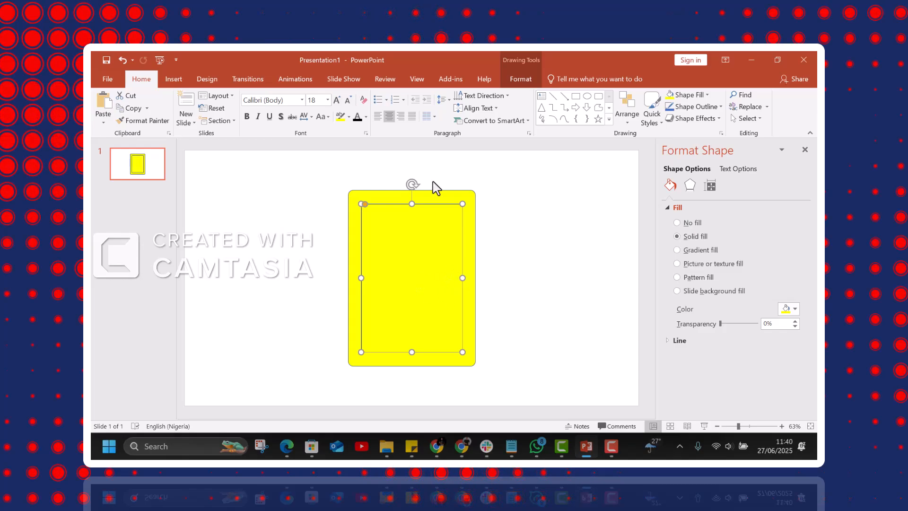
- Give the inner yellow rounded rectangle a blue outline with a weight of 4½ pt
click(328, 173)
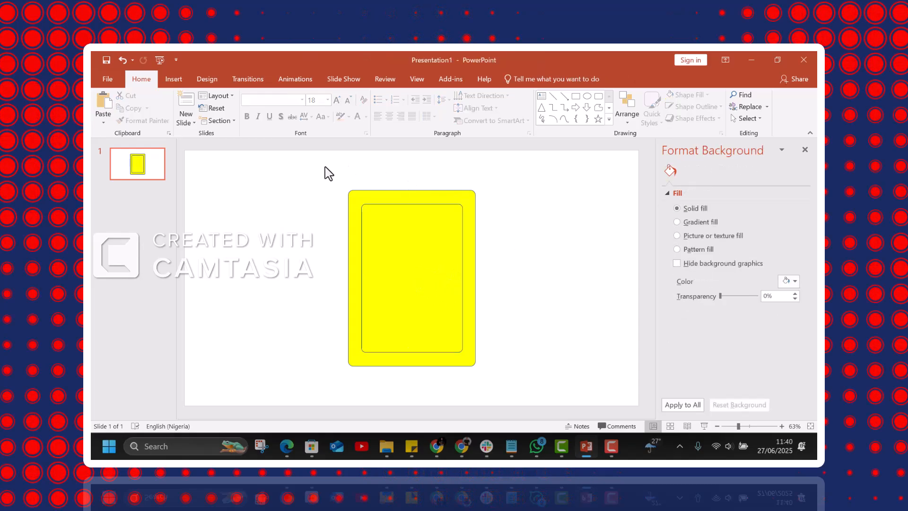
drag(364, 205, 336, 193)
click(407, 253)
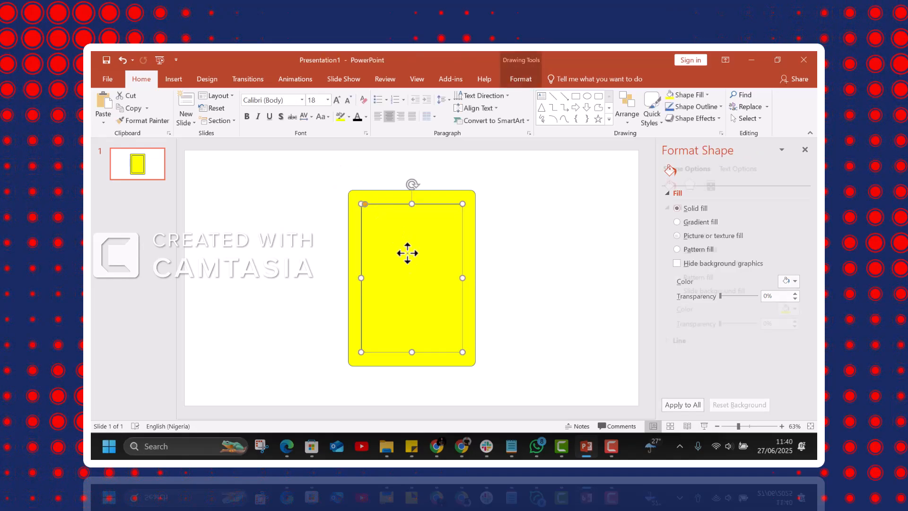
click(720, 107)
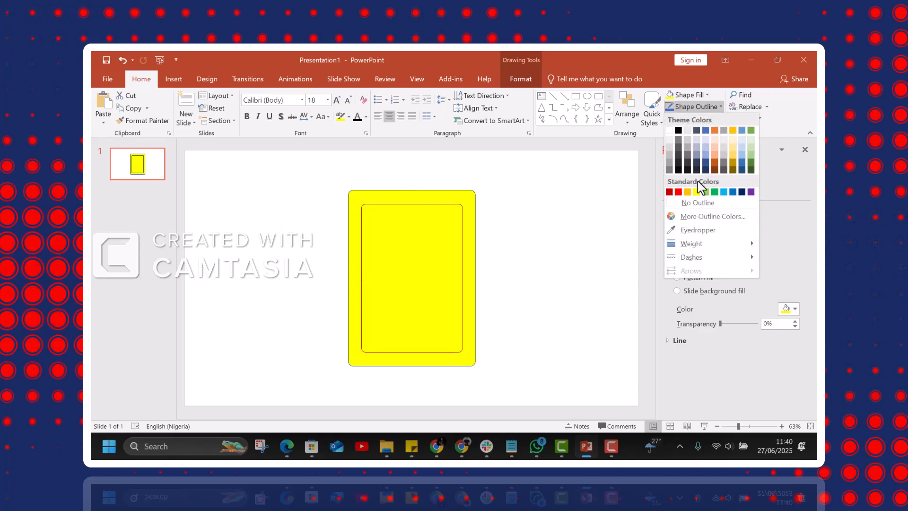
click(741, 192)
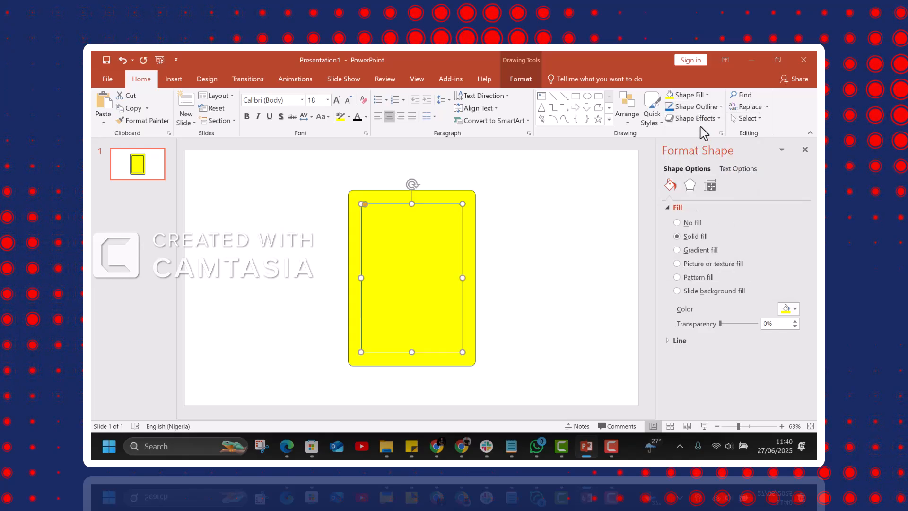
click(714, 107)
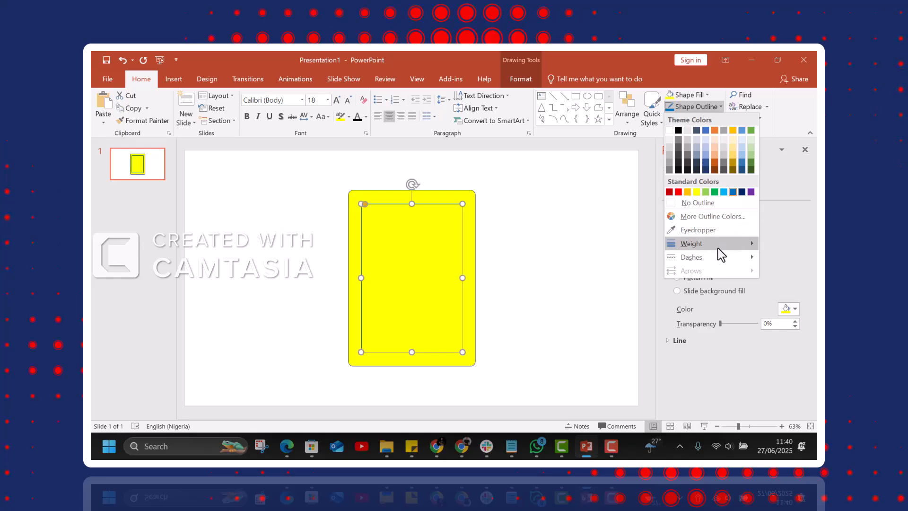
mouse_move(735, 247)
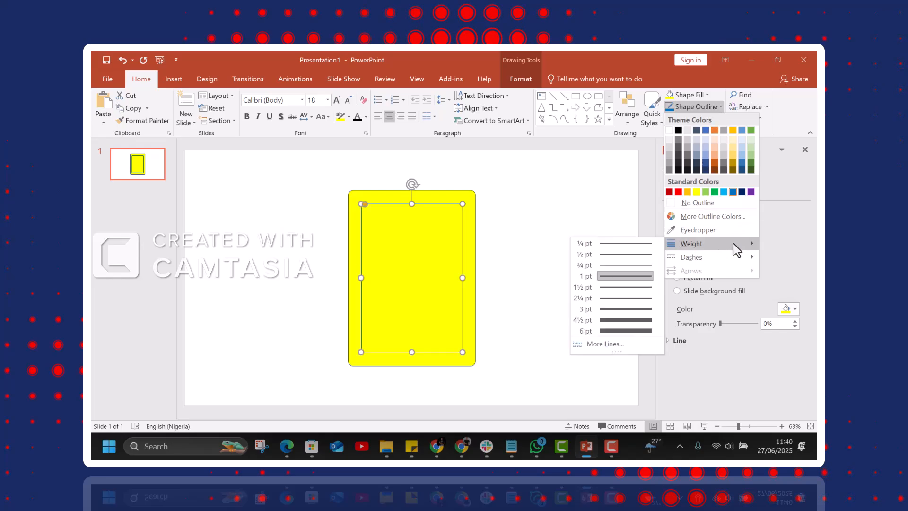
click(643, 326)
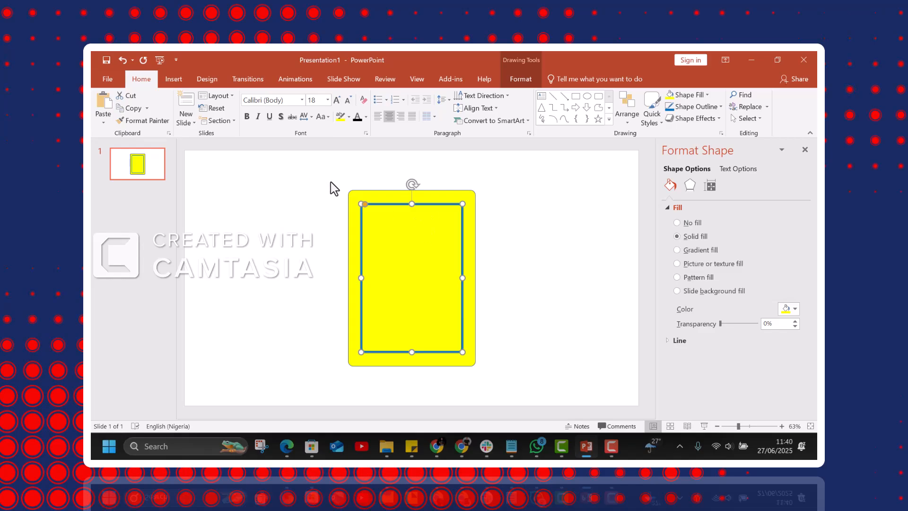
- Group the outer and inner yellow rectangles into one card and move it to the left half of the slide
drag(330, 182, 491, 384)
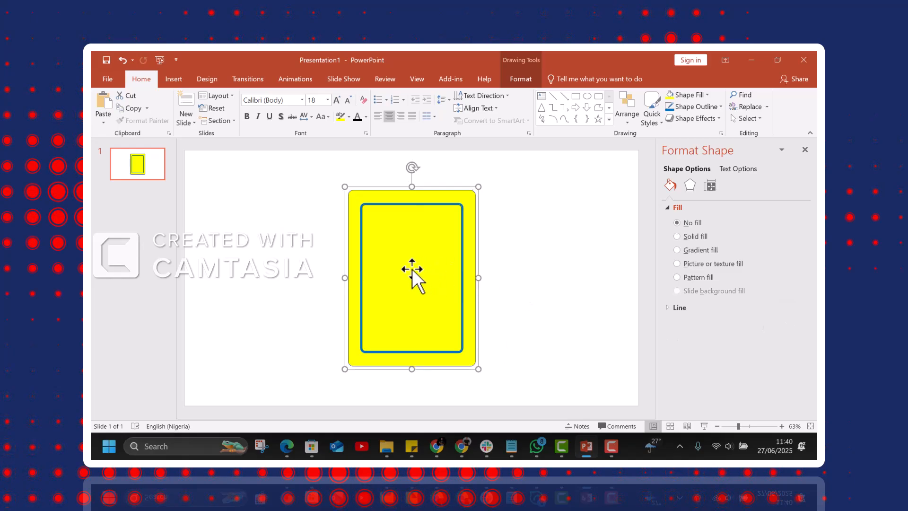
drag(412, 269, 312, 260)
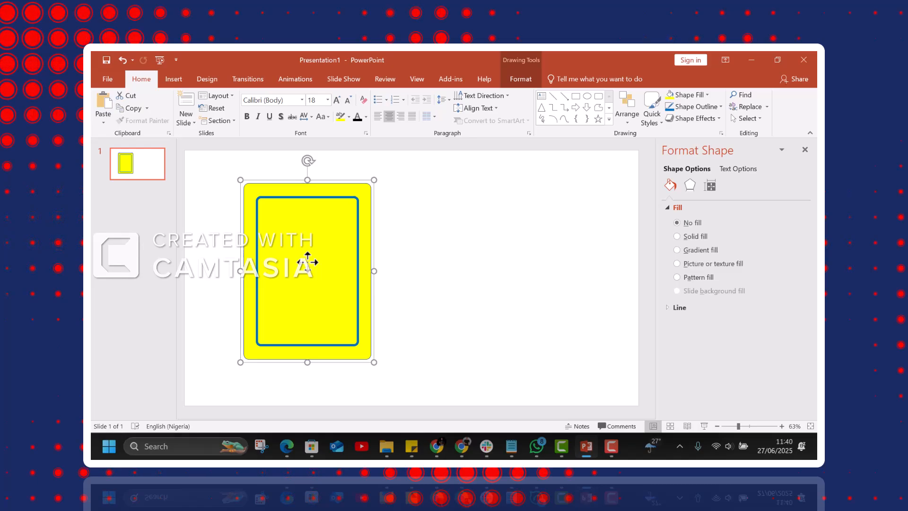
- Place a copy of the yellow card on the right half of the slide and ungroup that copy
drag(310, 264, 483, 255)
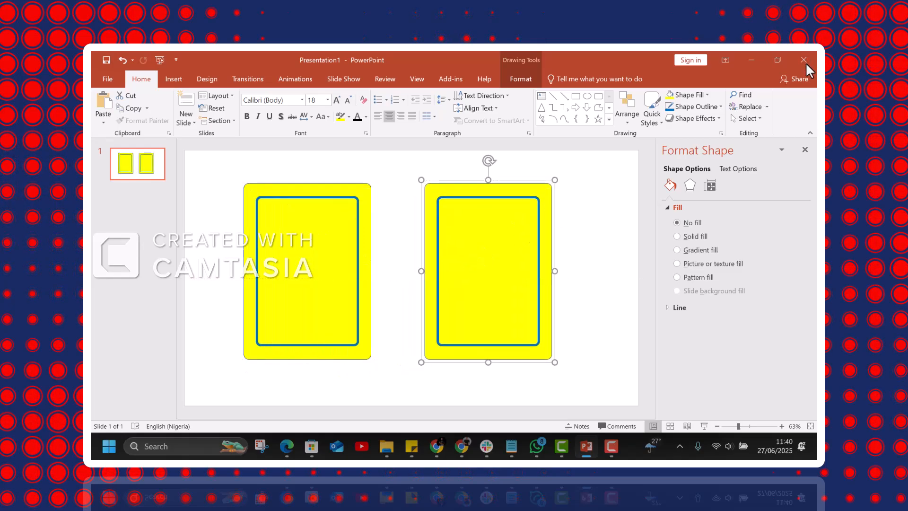
right_click(477, 216)
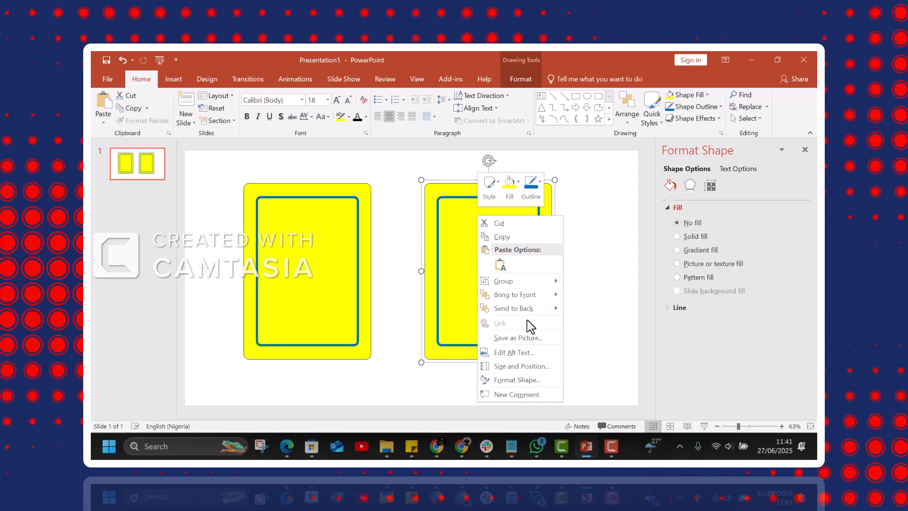
mouse_move(529, 281)
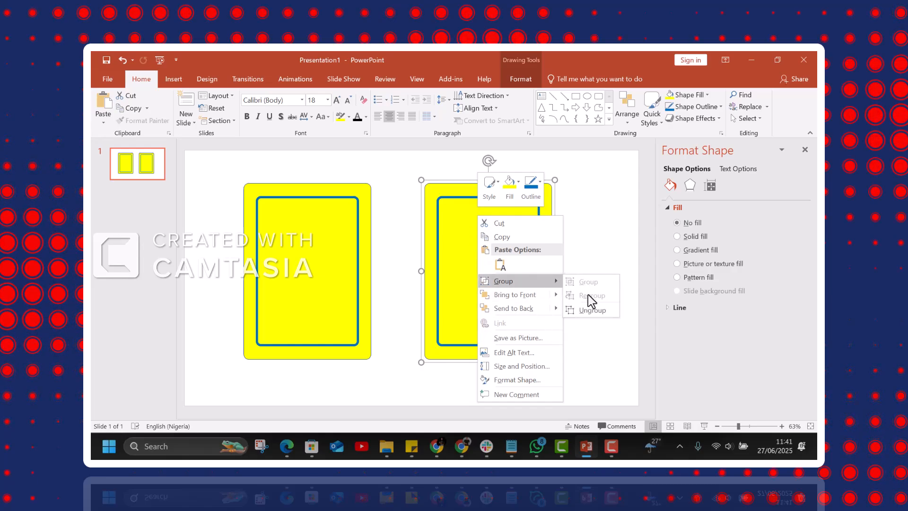
click(596, 319)
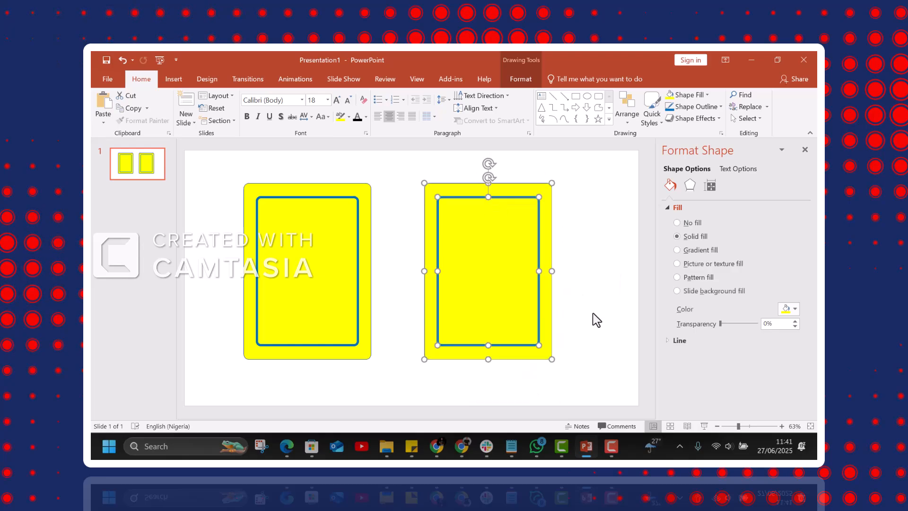
click(600, 279)
- Fill both the outer and the inner rectangle of the copied card with standard purple
click(532, 189)
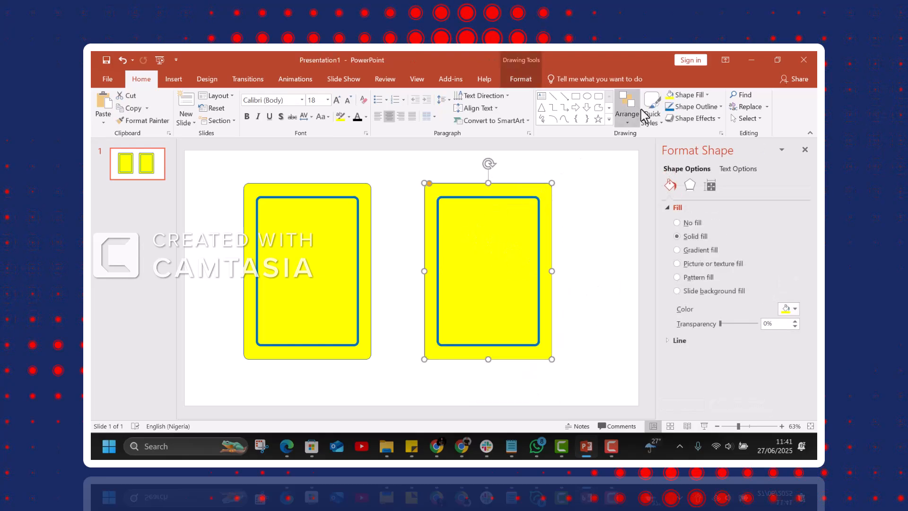
click(708, 96)
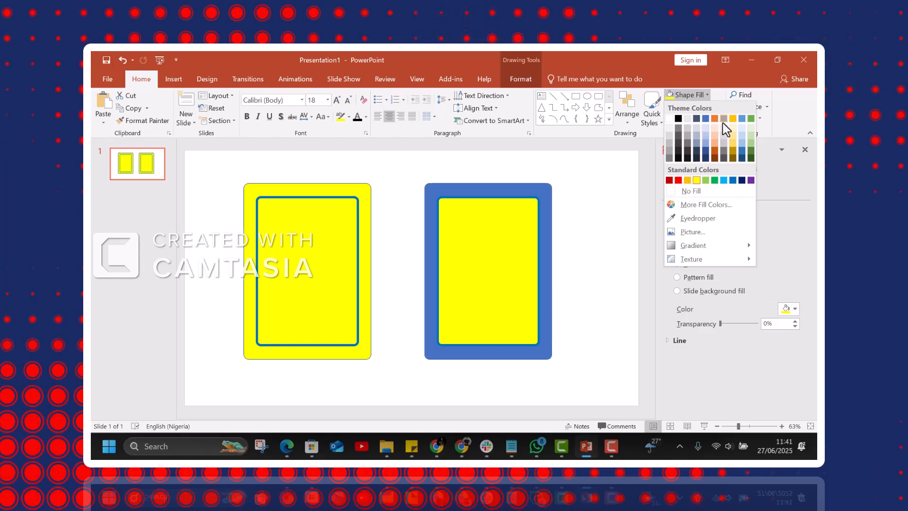
click(750, 180)
click(490, 243)
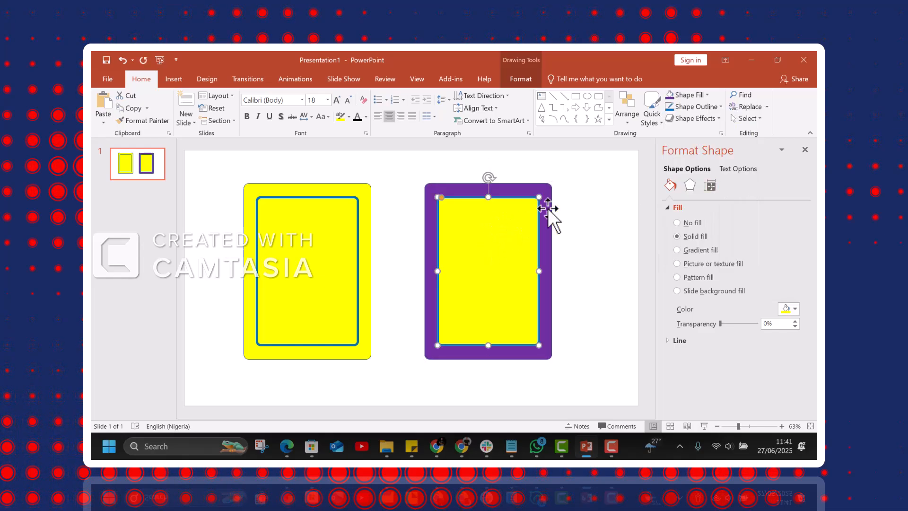
click(671, 97)
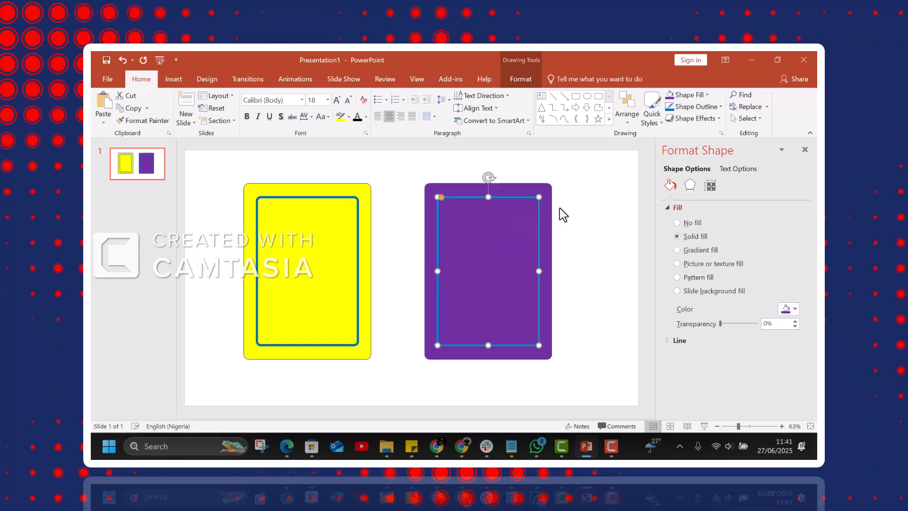
- Set the purple card's inner rectangle outline to yellow and group its two rectangles
click(695, 106)
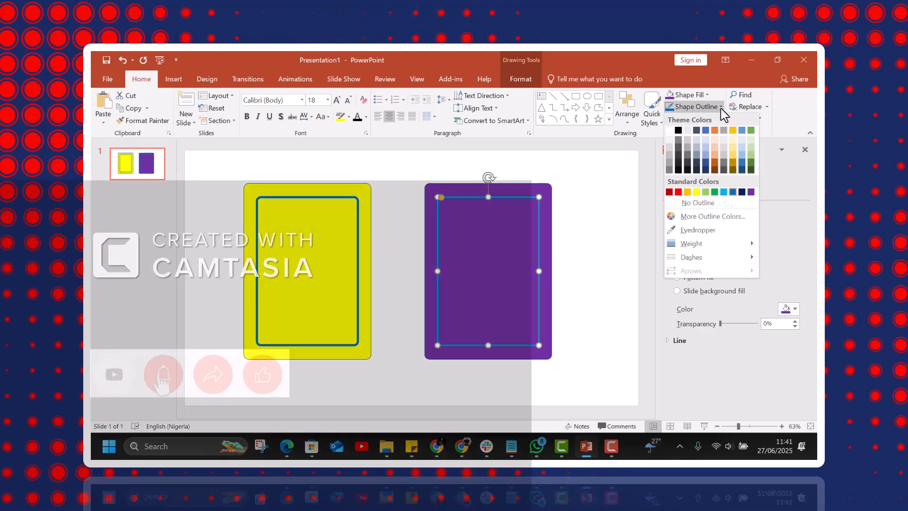
click(697, 192)
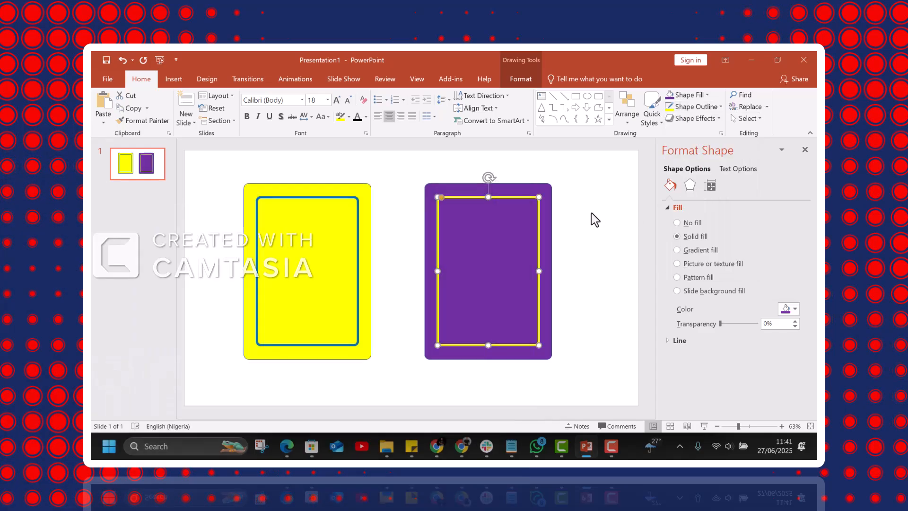
drag(411, 167, 579, 389)
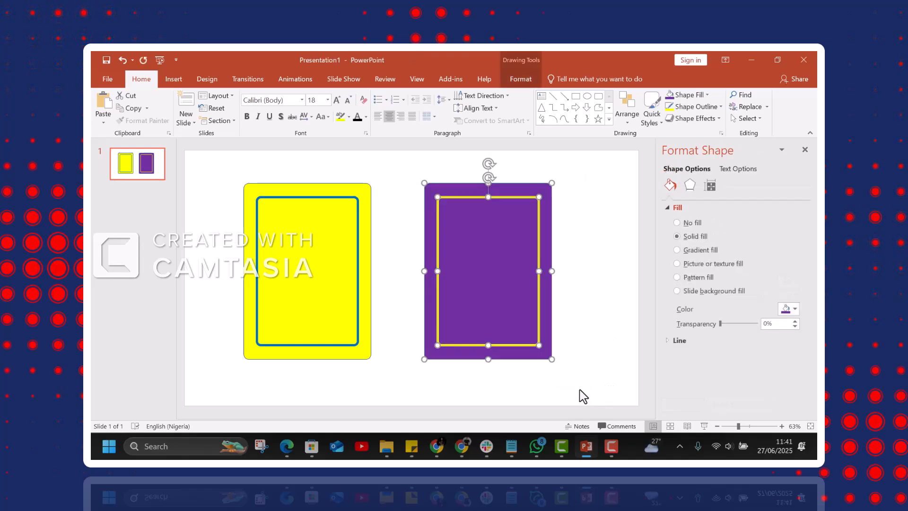
key(ctrl+g)
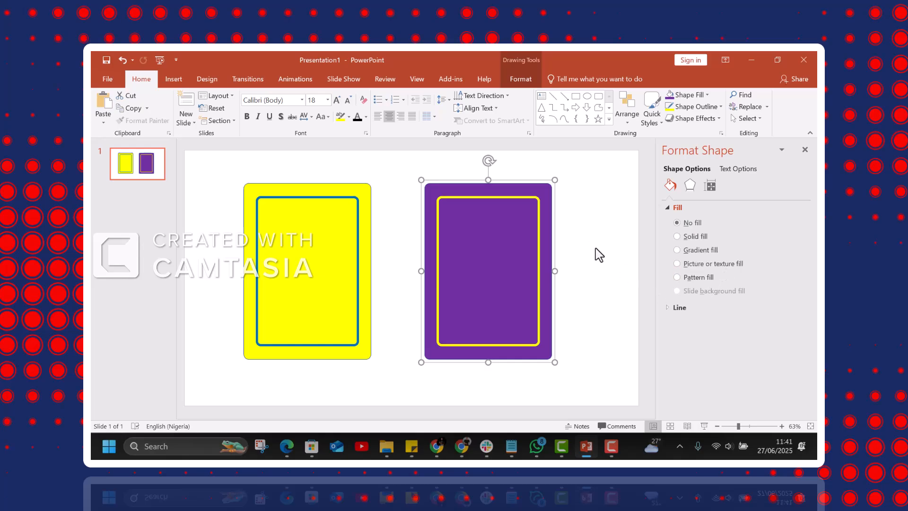
- Insert the head-with-gears icon from Analytics and the forward-leaning wheelchair icon from Accessibility
click(302, 255)
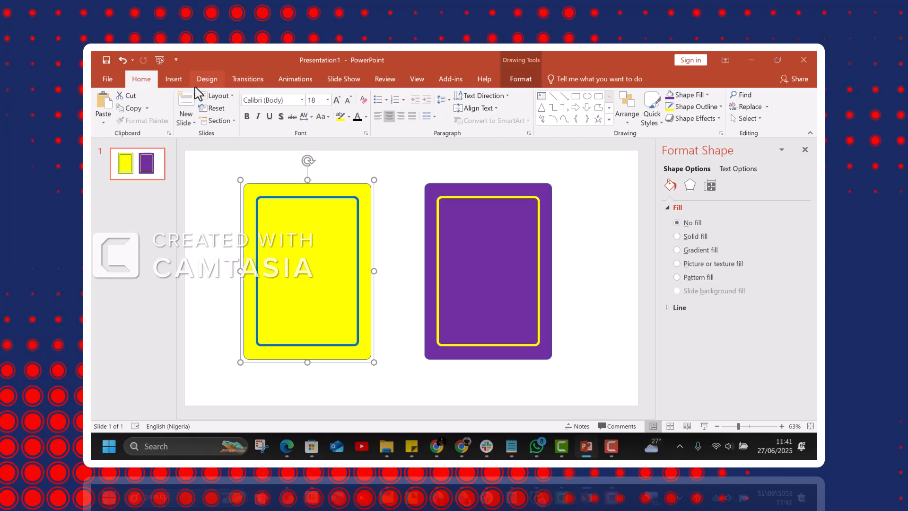
click(175, 84)
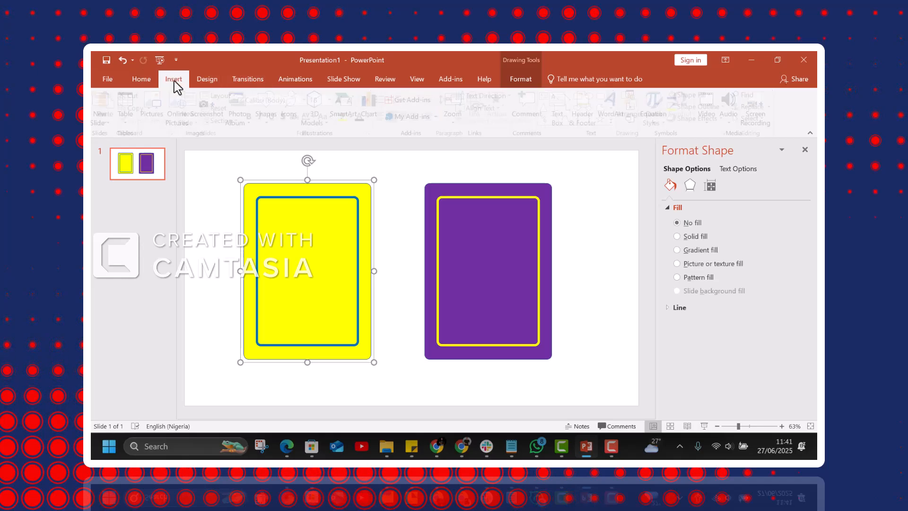
click(292, 116)
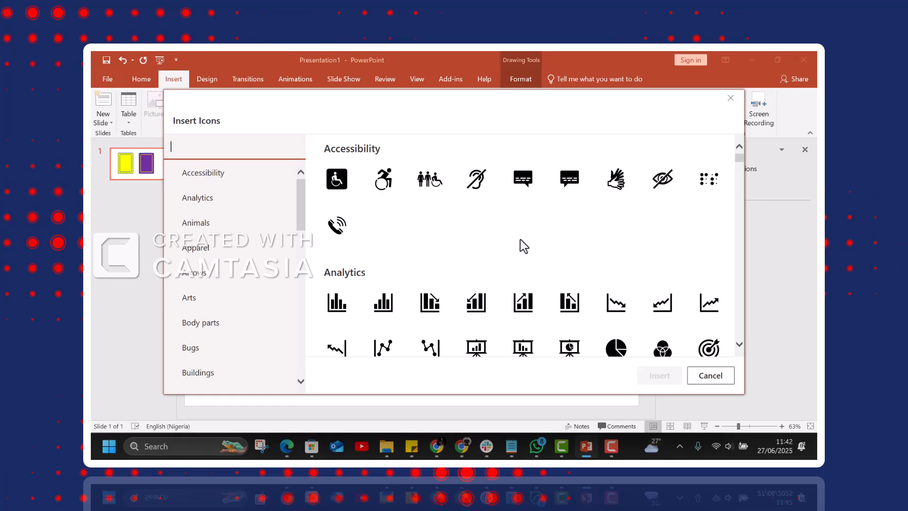
scroll(524, 246, down, 3)
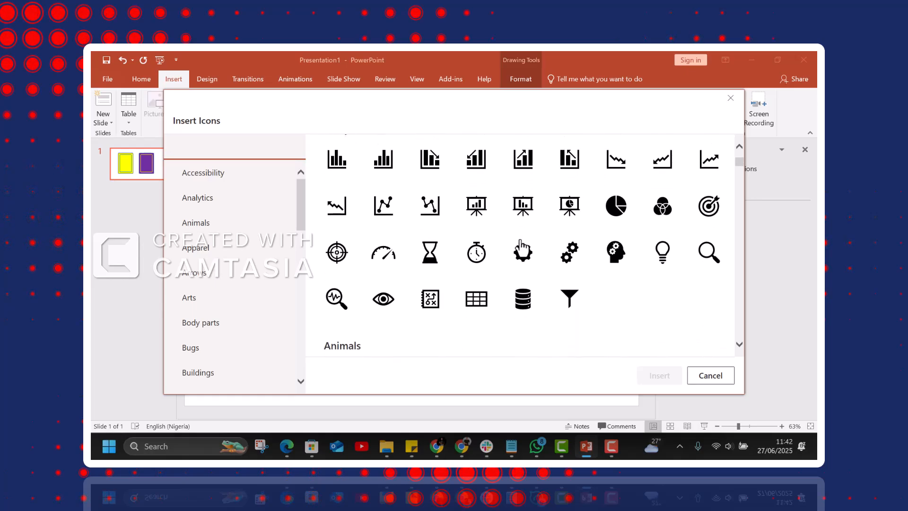
click(619, 257)
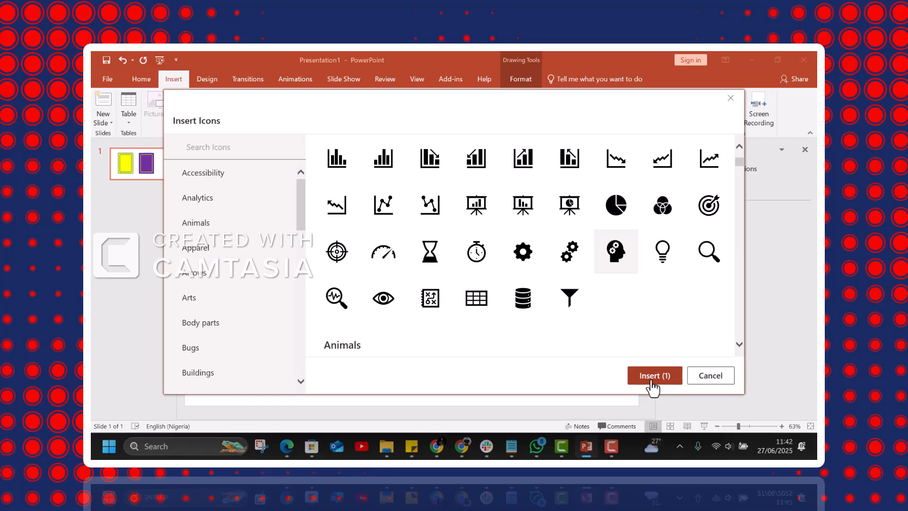
scroll(626, 335, up, 4)
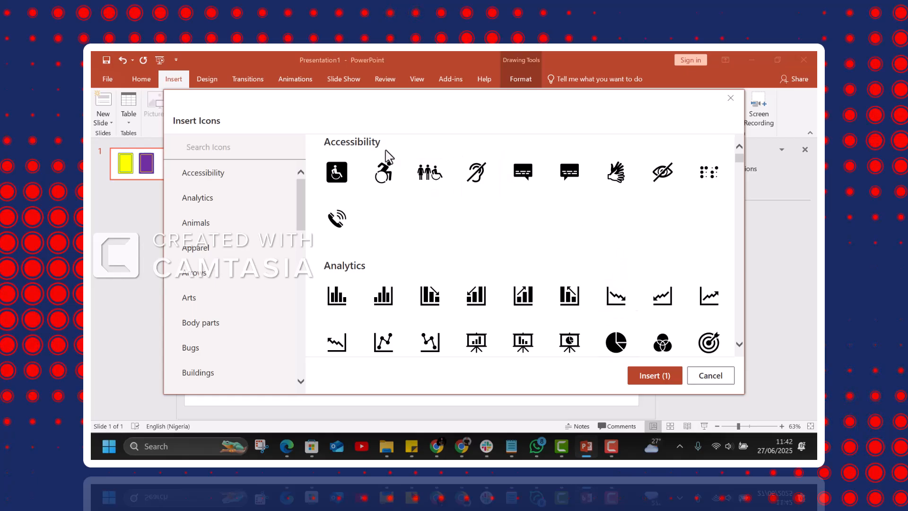
click(377, 179)
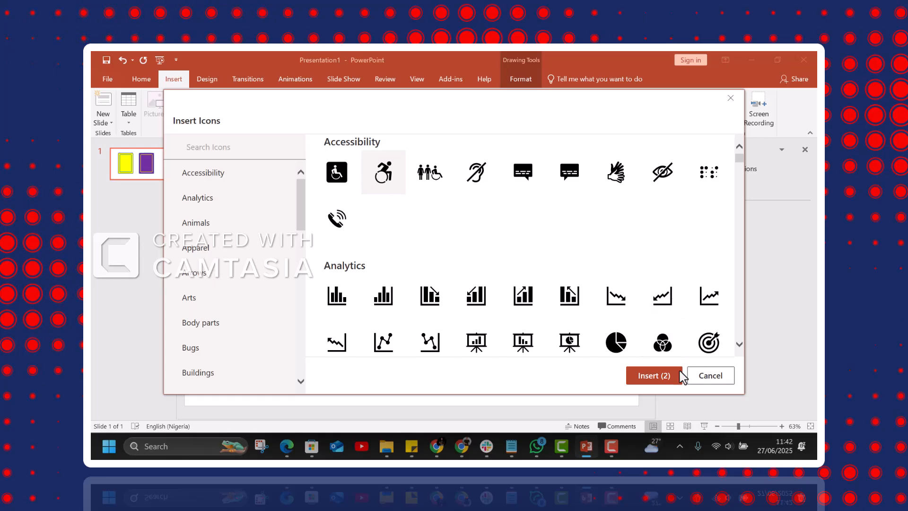
click(653, 375)
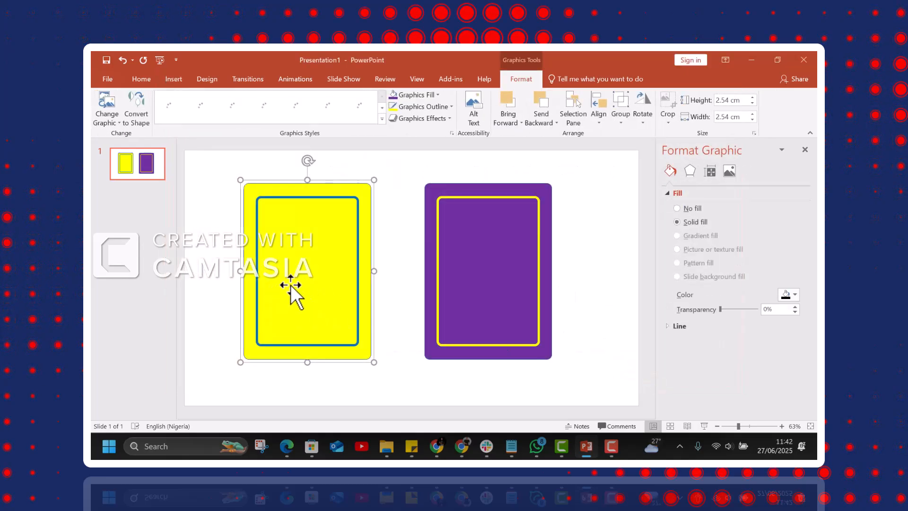
- Place the wheelchair icon at the centre of the yellow card and the head icon at the centre of the purple card
click(408, 325)
click(410, 280)
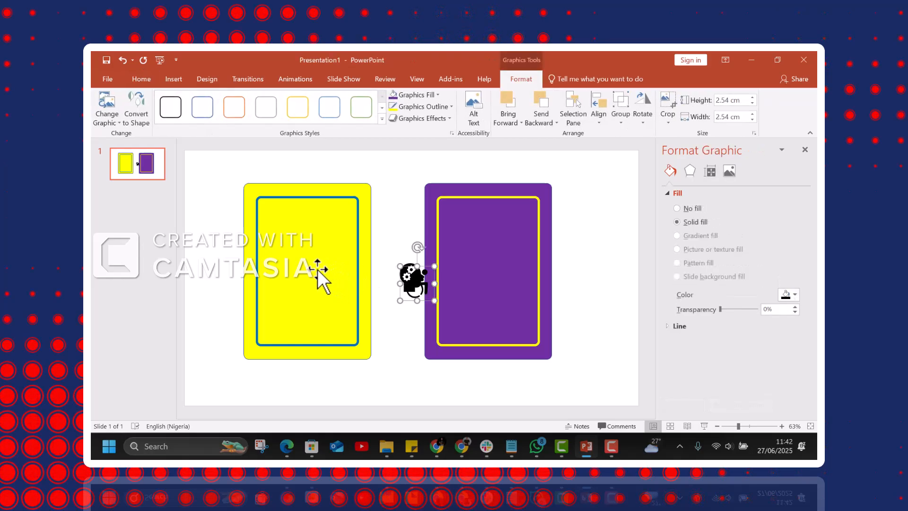
drag(409, 277, 301, 258)
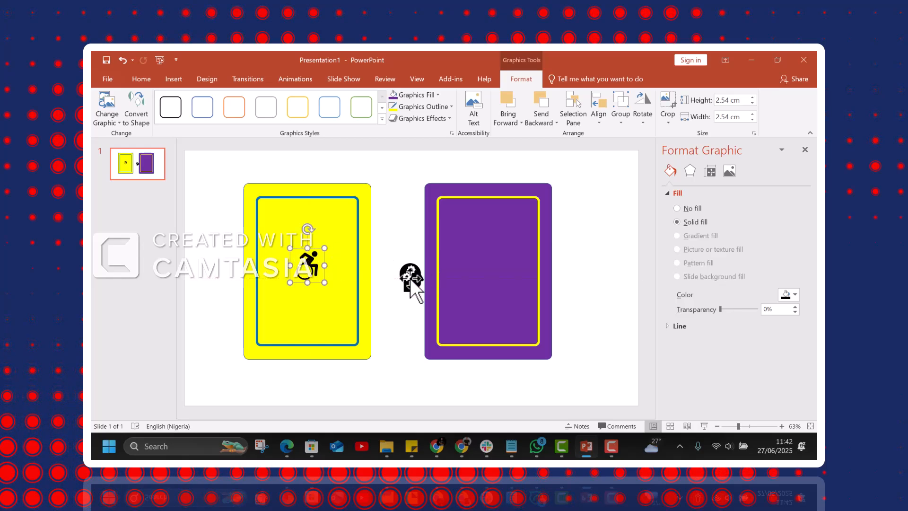
drag(408, 277, 485, 268)
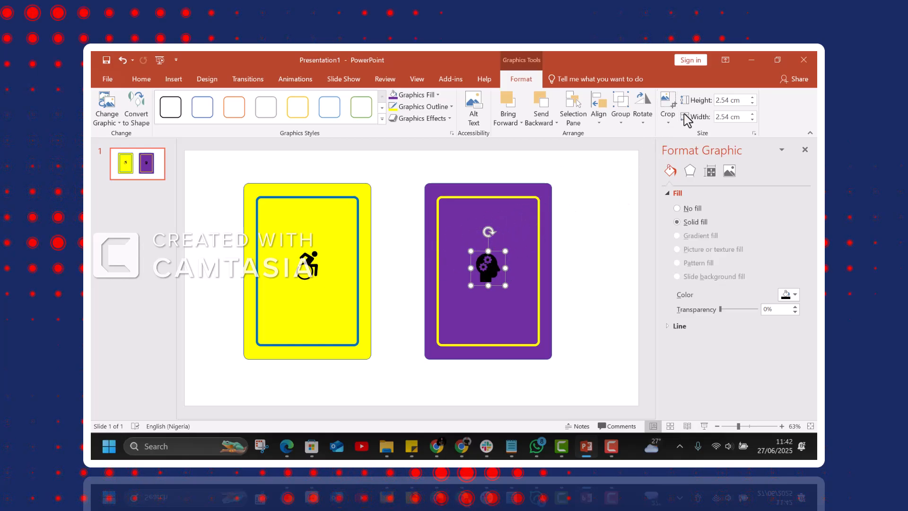
- Fill the head icon on the purple card with white and select it together with the wheelchair icon, leaving Sticky Keys off
key(ctrl+z)
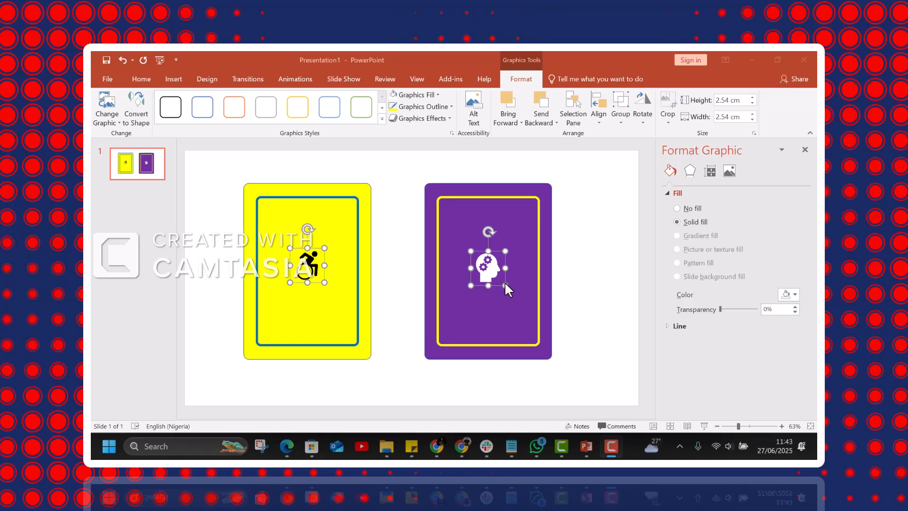
key(shift)
key(shift)
key(shift)
key(shift)
key(shift)
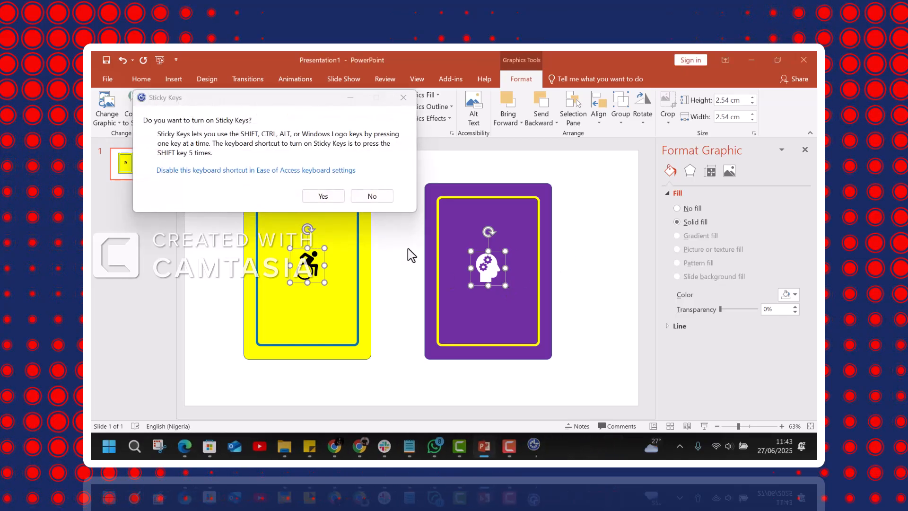
click(371, 196)
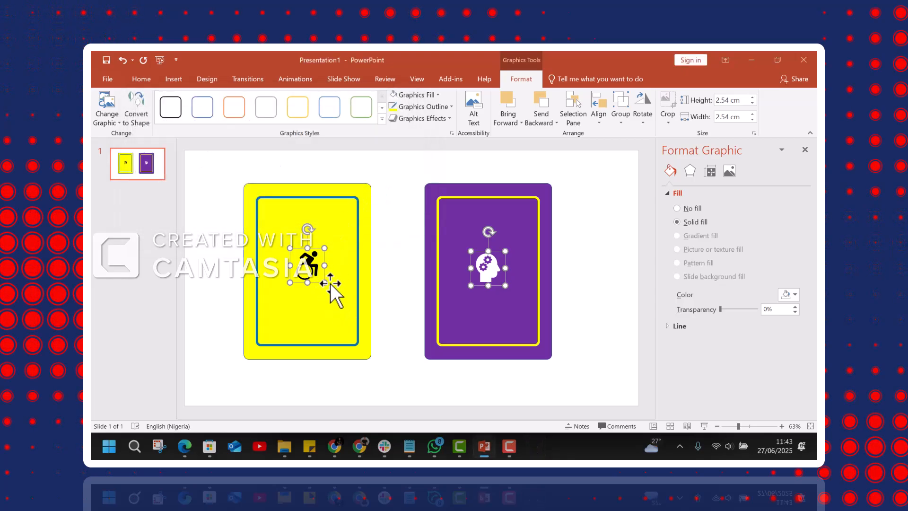
- Enlarge the wheelchair and head icons together to about 4.9 cm square and shift both slightly upward on their cards
mouse_move(324, 282)
mouse_down()
mouse_move(341, 304)
mouse_move(309, 286)
mouse_up()
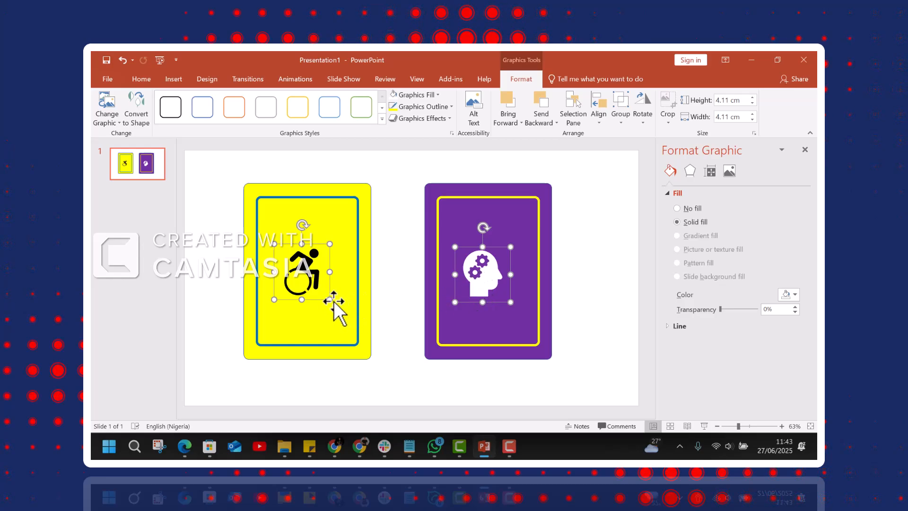
drag(329, 301, 340, 310)
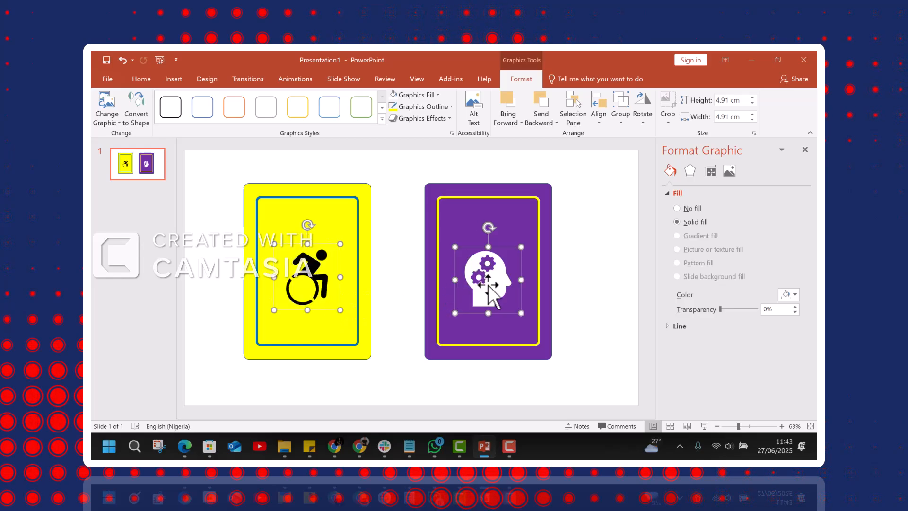
drag(495, 286, 498, 278)
click(408, 302)
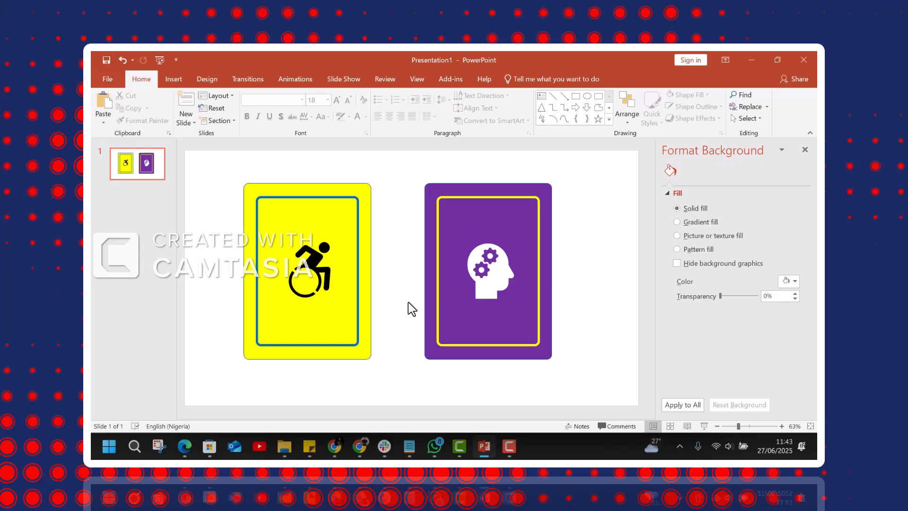
- Centre the head icon within the purple card's border and the wheelchair icon within the yellow card's border
click(483, 290)
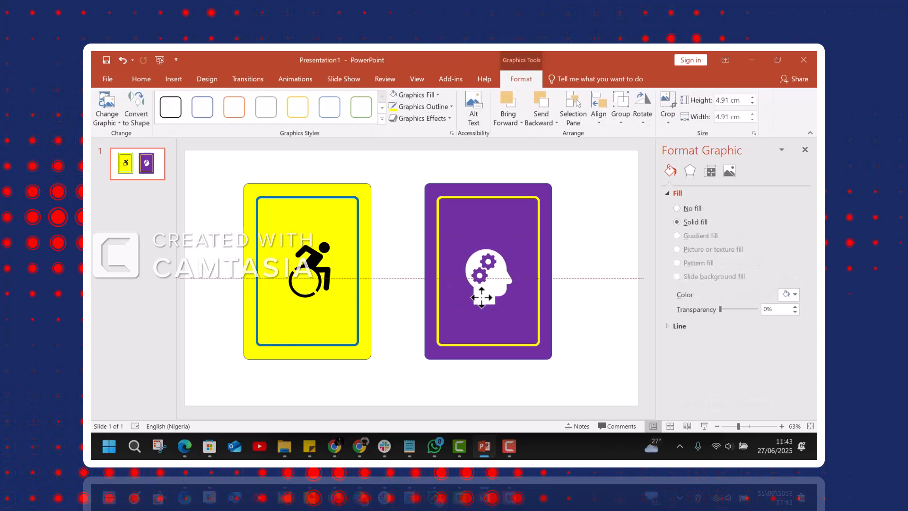
drag(481, 292, 313, 276)
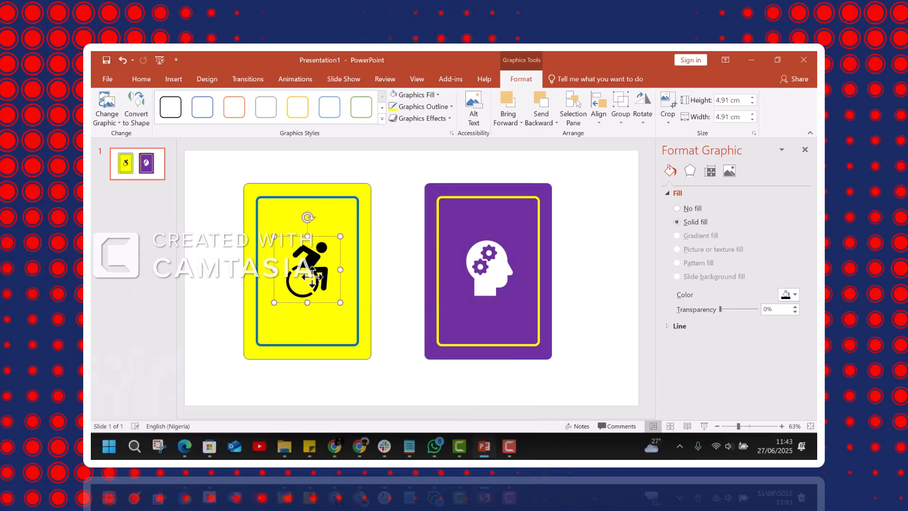
click(405, 313)
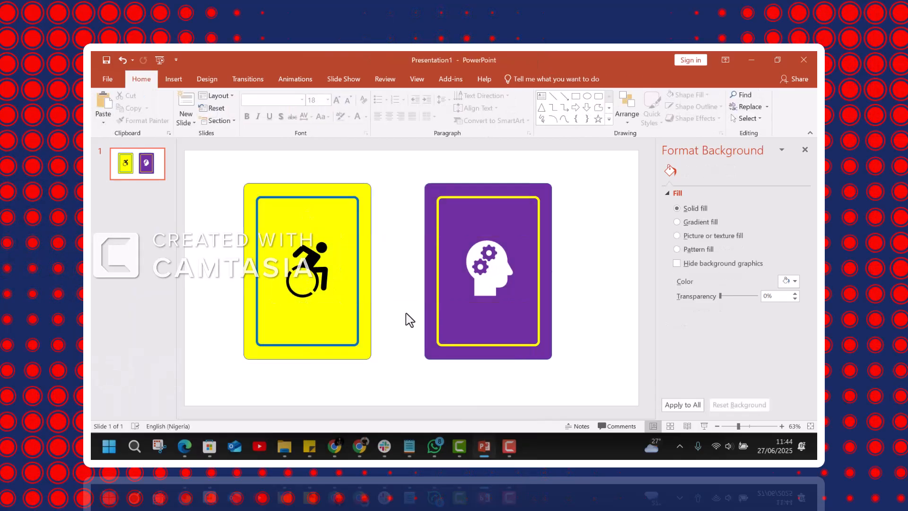